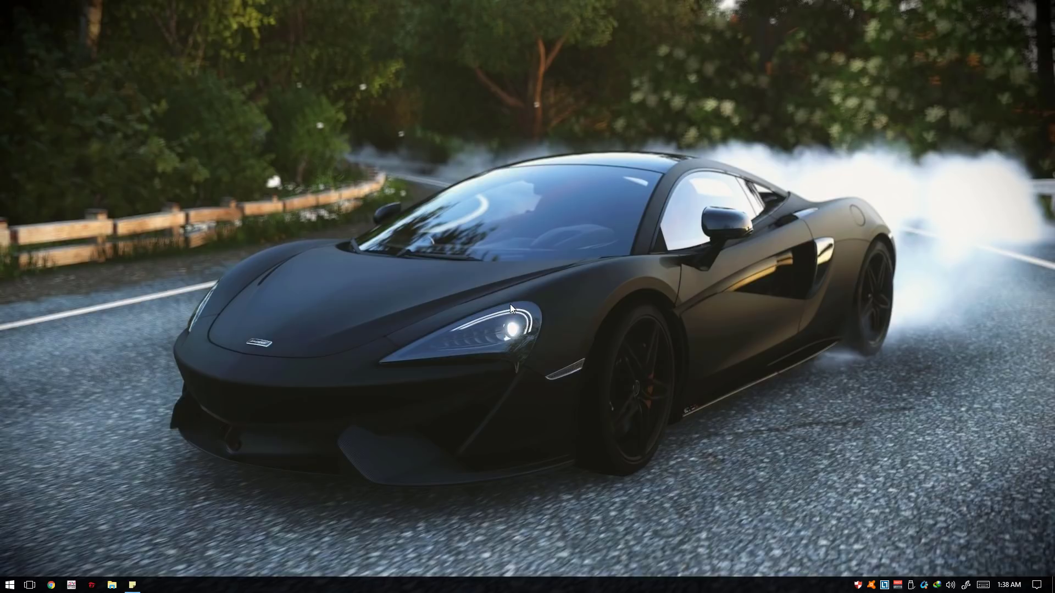
Search Start for 'turn system icon' and open the 'Turn system icons on or off' settings page
{"action": "left_click", "coordinate": [11, 587]}
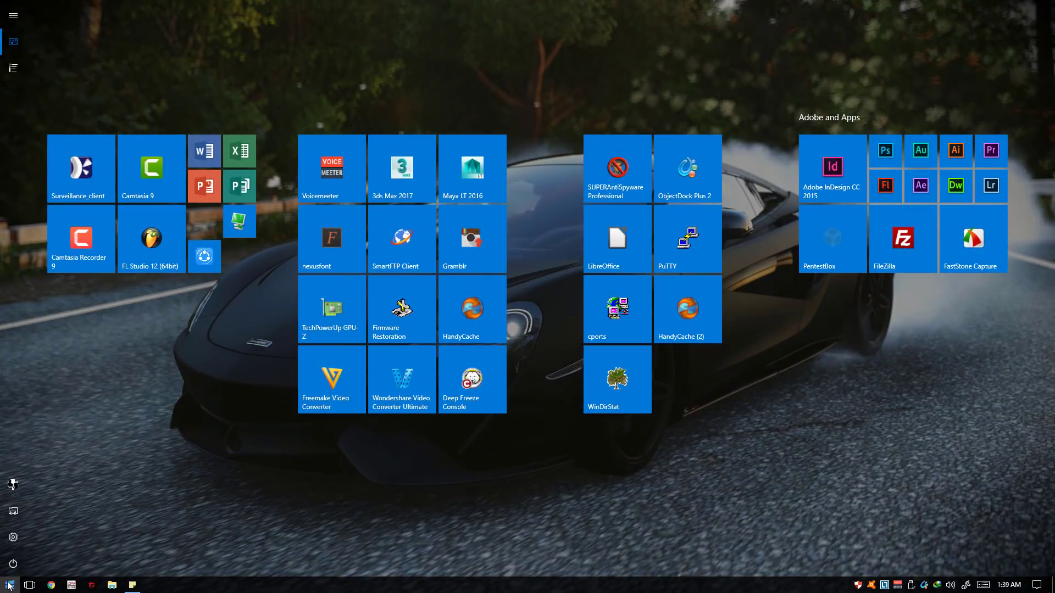
{"action": "type", "text": "turn sy"}
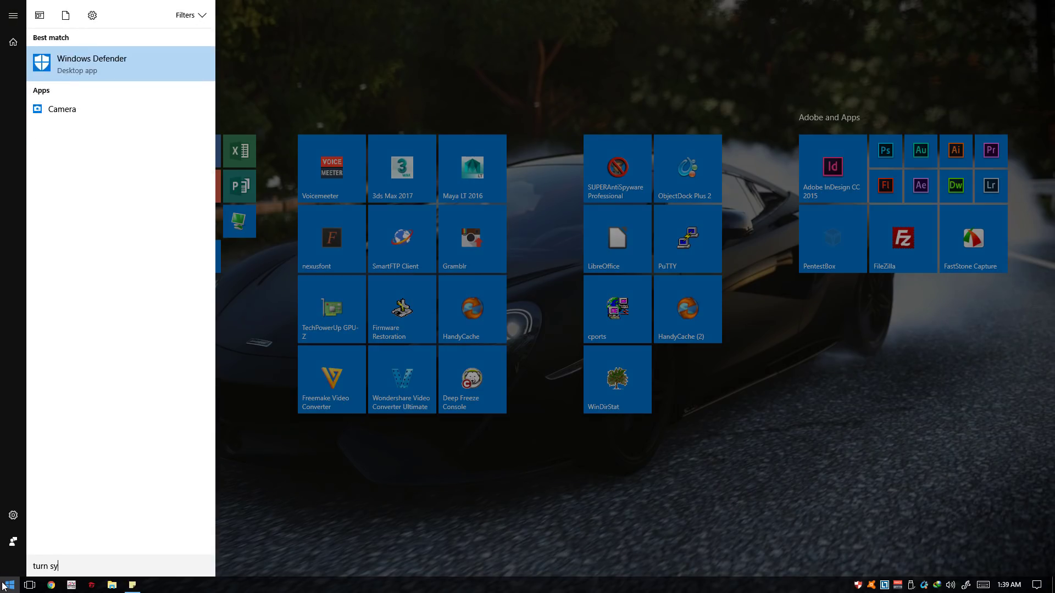
{"action": "type", "text": "stem icons"}
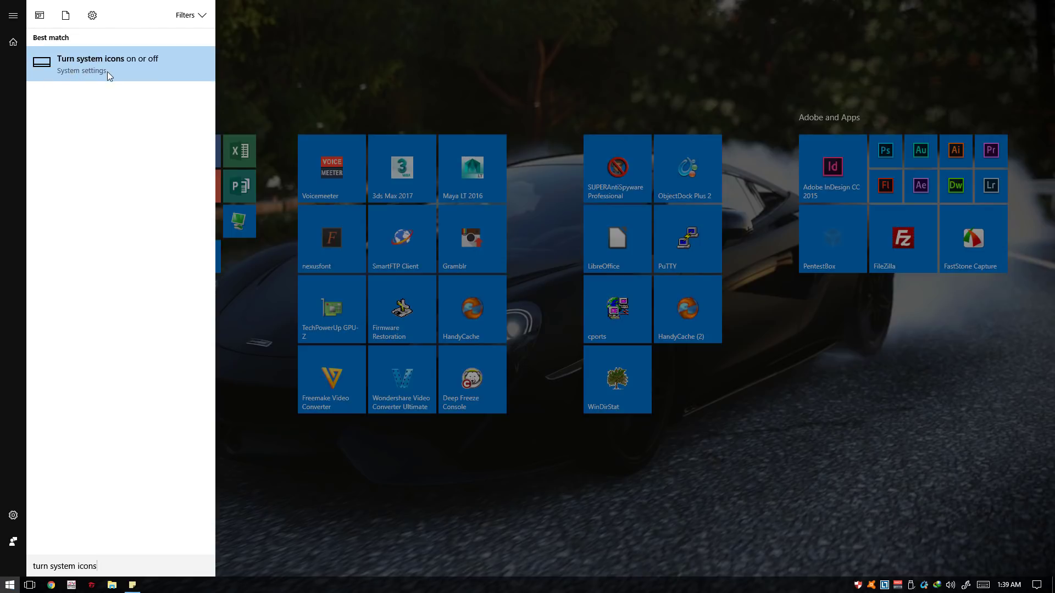
{"action": "left_click", "coordinate": [80, 61]}
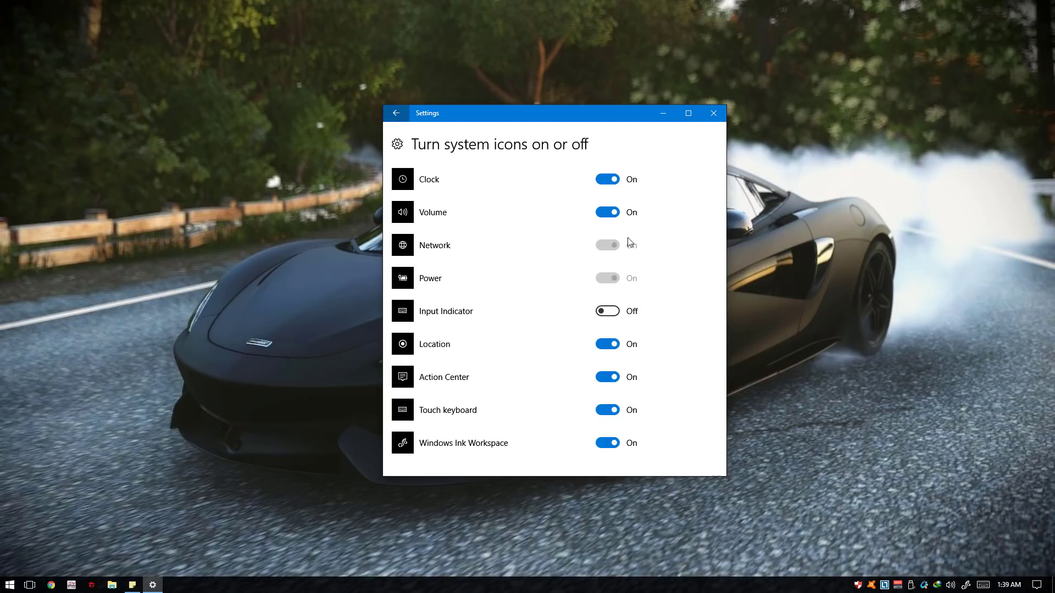
Close the system icons settings page and launch System Configuration by searching 'msconf'
{"action": "left_click", "coordinate": [715, 114]}
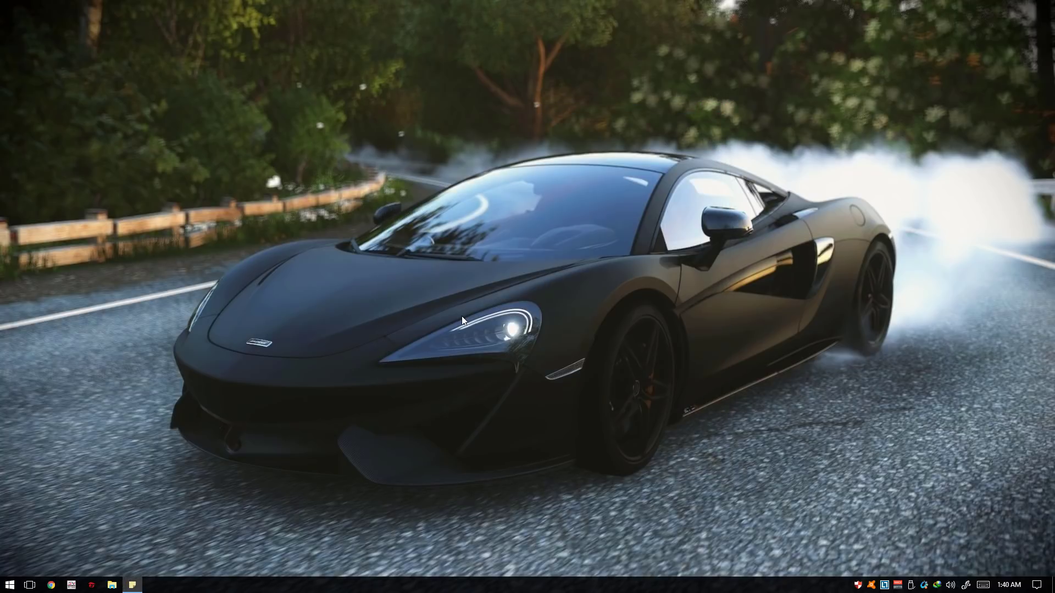
{"action": "left_click", "coordinate": [10, 586]}
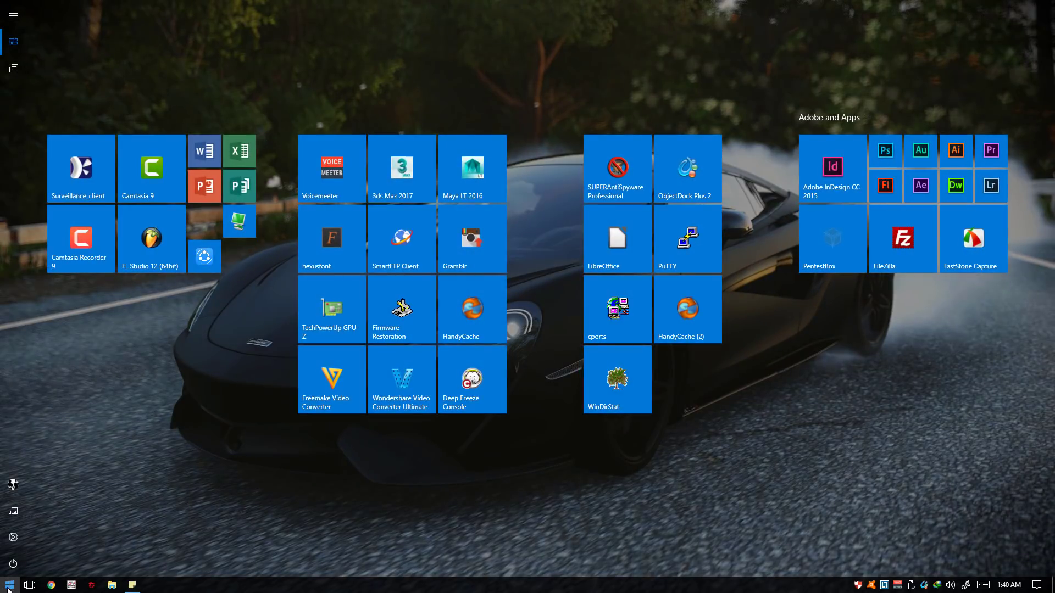
{"action": "type", "text": "msconfig"}
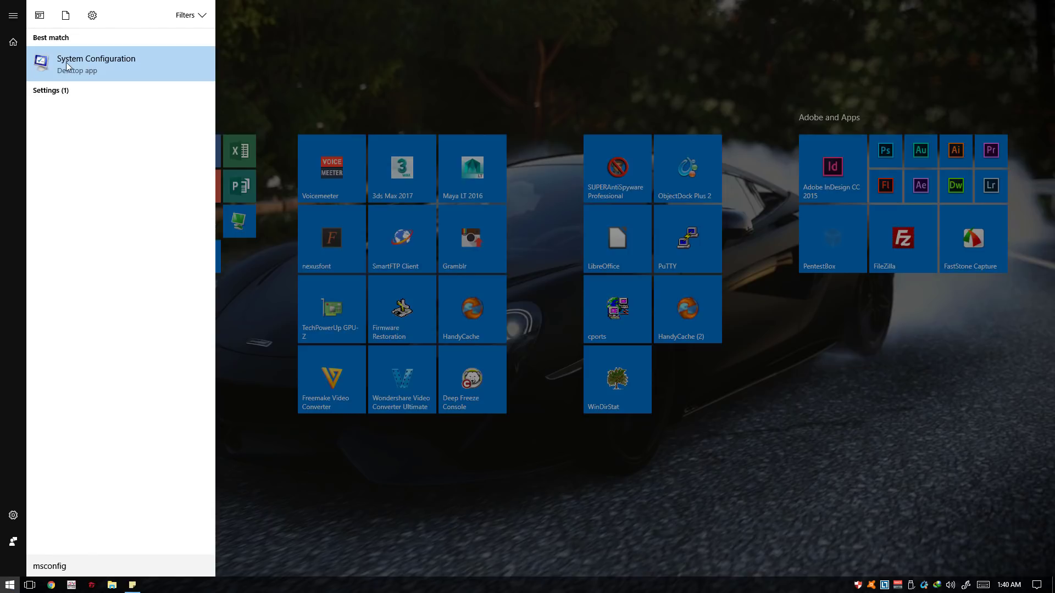
{"action": "left_click", "coordinate": [114, 62]}
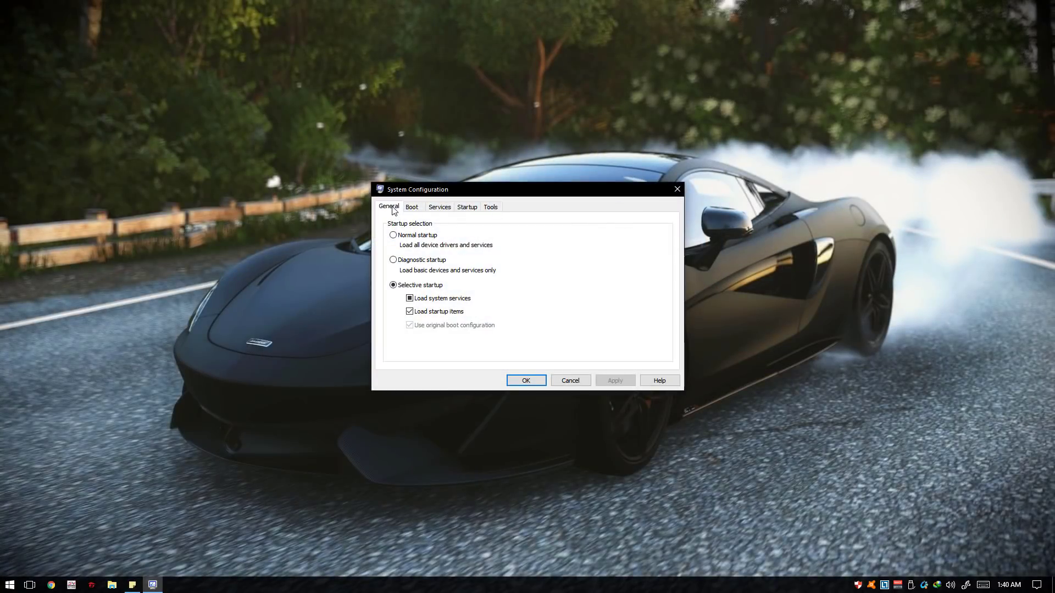
Apply Normal startup in System Configuration and exit without restarting
{"action": "left_click", "coordinate": [394, 235]}
{"action": "left_click", "coordinate": [615, 380]}
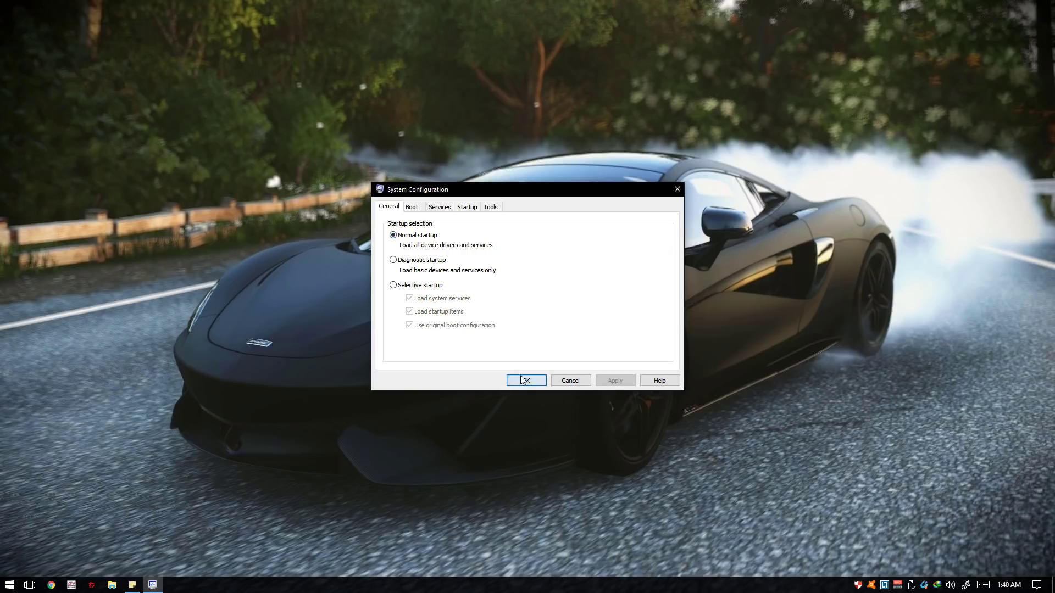
{"action": "left_click", "coordinate": [519, 381]}
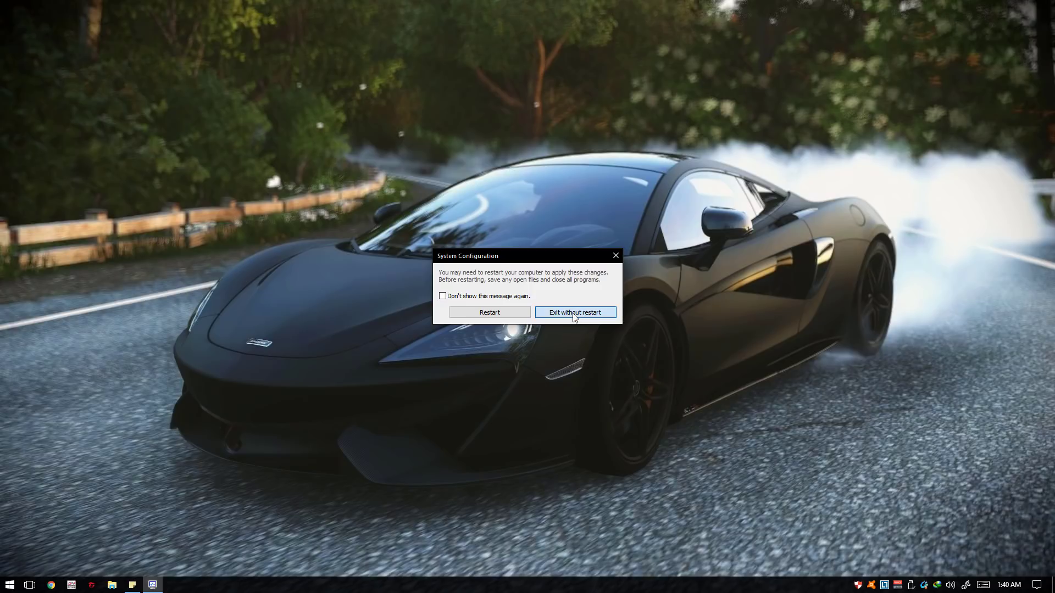
{"action": "left_click", "coordinate": [615, 255]}
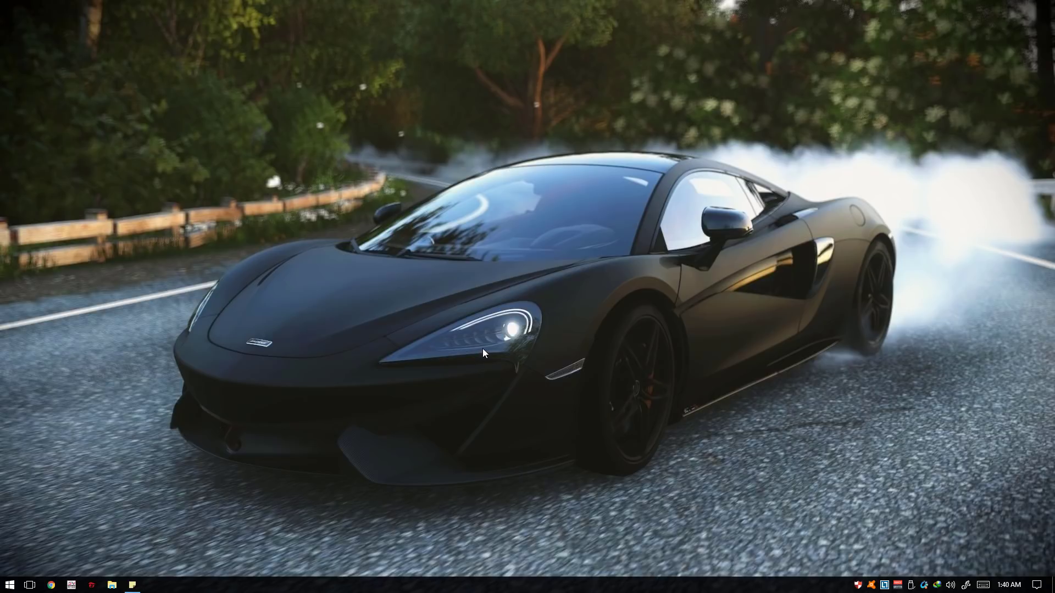
Search Start for services.msc and launch the Services console
{"action": "left_click", "coordinate": [10, 584]}
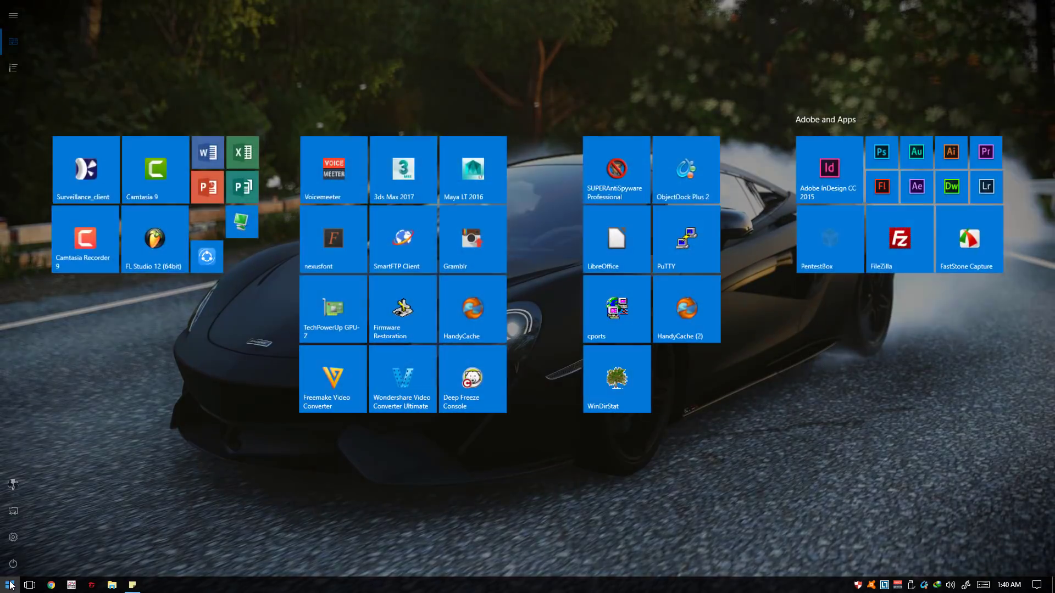
{"action": "type", "text": "services.msc"}
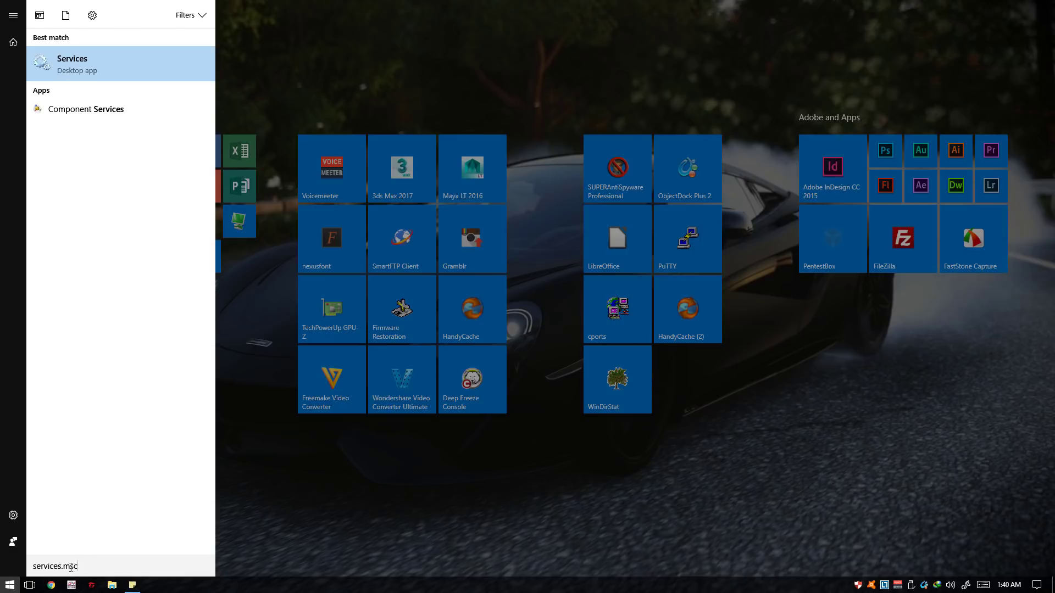
{"action": "left_click", "coordinate": [83, 71]}
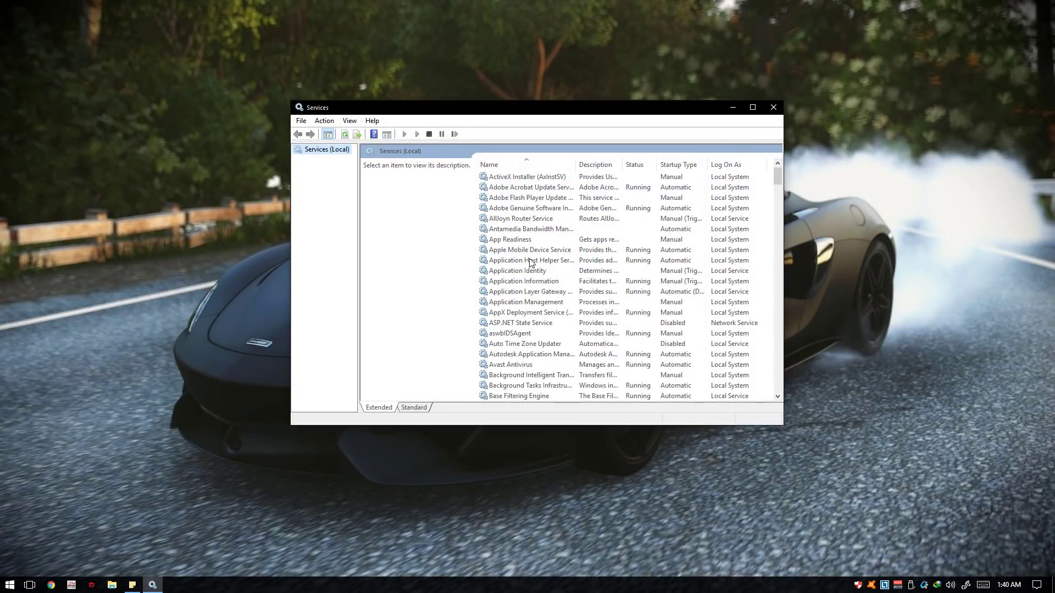
Change the DHCP Client service's startup type from Disabled to Automatic in its Properties
{"action": "left_click", "coordinate": [601, 200]}
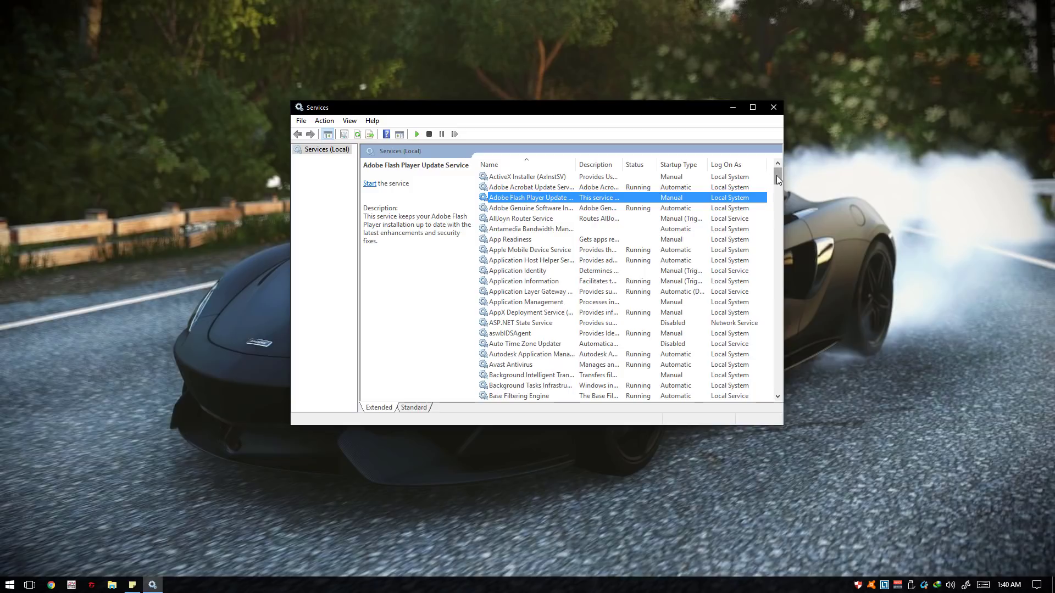
{"action": "left_click_drag", "start_coordinate": [776, 176], "coordinate": [783, 214]}
{"action": "left_click", "coordinate": [514, 231]}
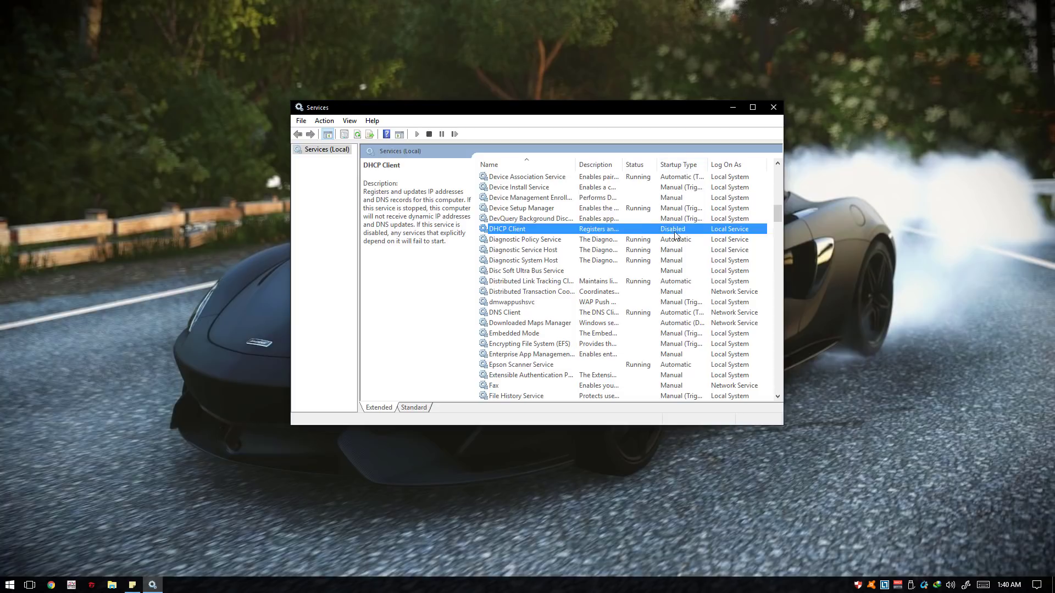
{"action": "right_click", "coordinate": [510, 233]}
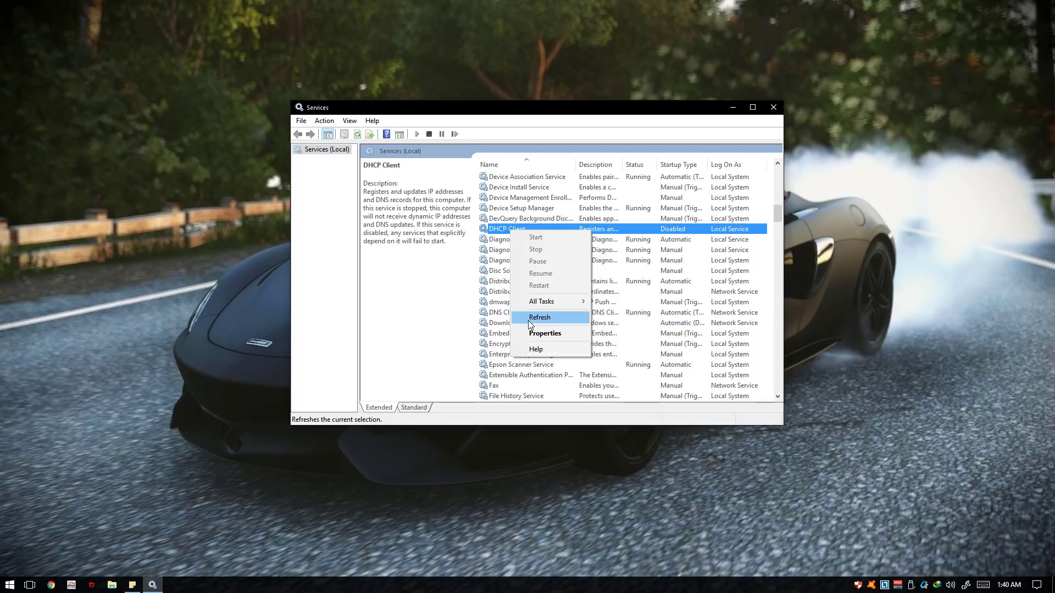
{"action": "left_click", "coordinate": [543, 336]}
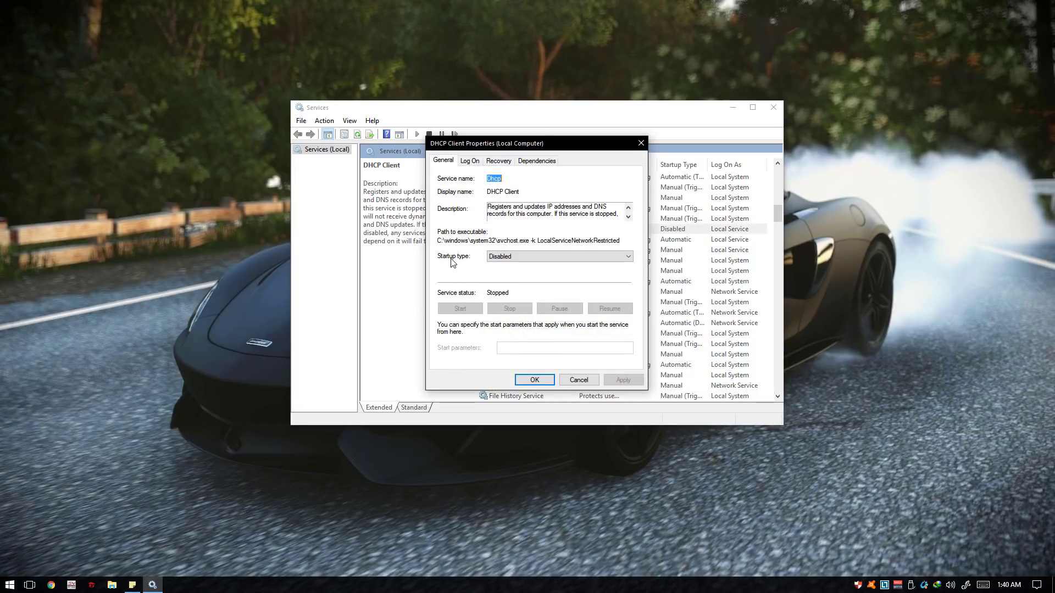
{"action": "left_click", "coordinate": [521, 261]}
{"action": "left_click", "coordinate": [503, 277]}
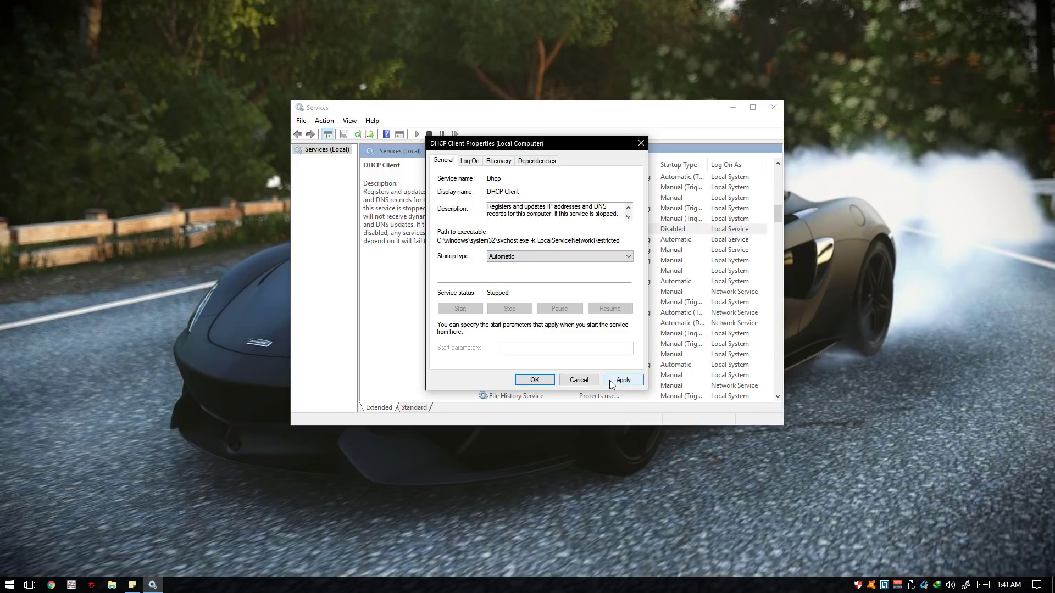
{"action": "left_click", "coordinate": [623, 380]}
{"action": "left_click", "coordinate": [534, 380]}
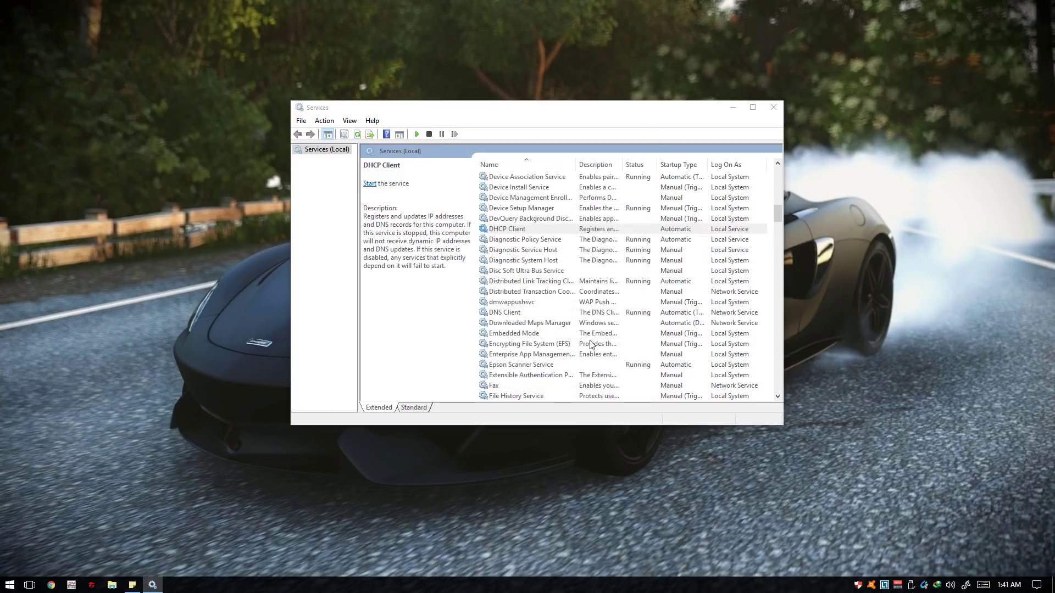
Close the Services console window, leaving the car-wallpaper desktop
{"action": "left_click", "coordinate": [773, 107]}
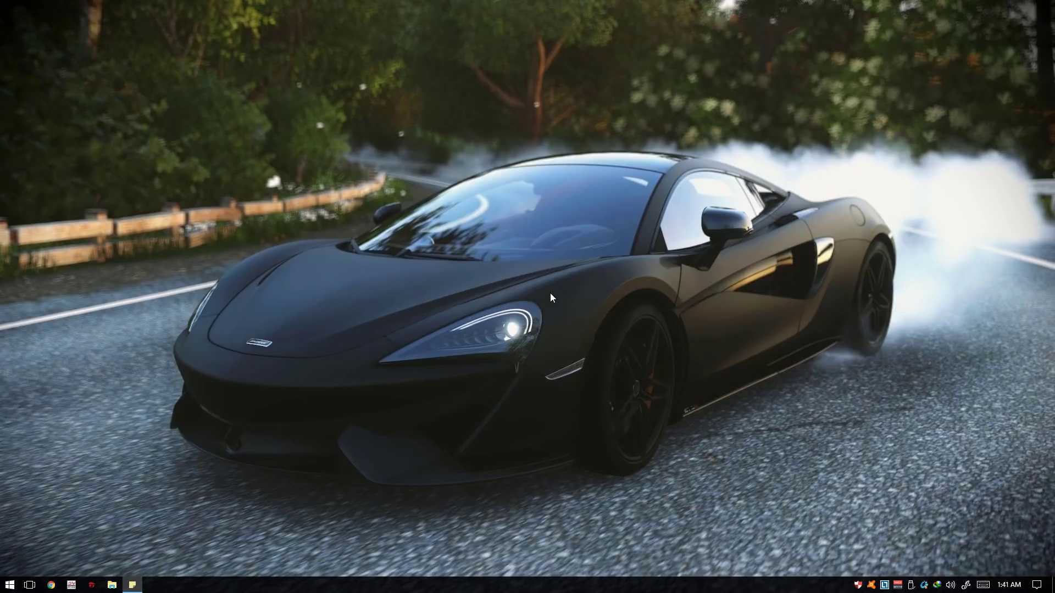